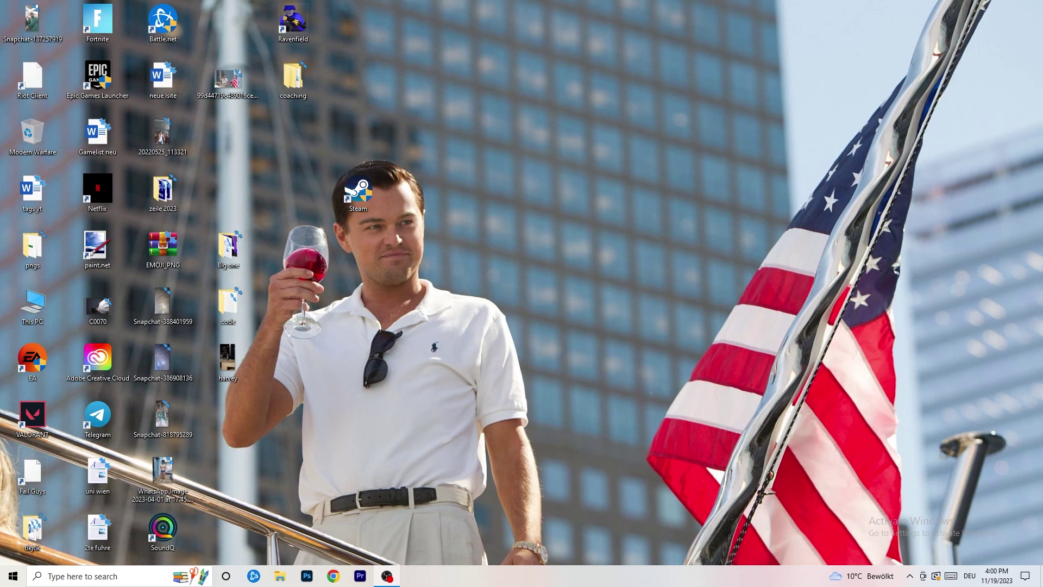
- Bring up the Start menu with the Windows key
{"action": "key", "text": "super"}
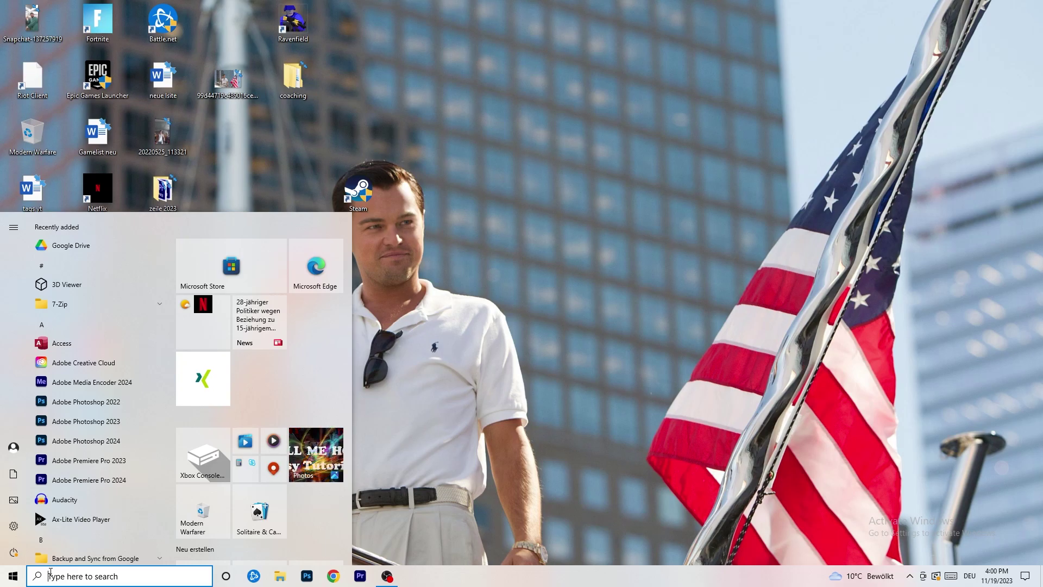
- Launch Settings and go to Gaming, where Xbox Game Bar is Off
{"action": "left_click", "coordinate": [13, 525]}
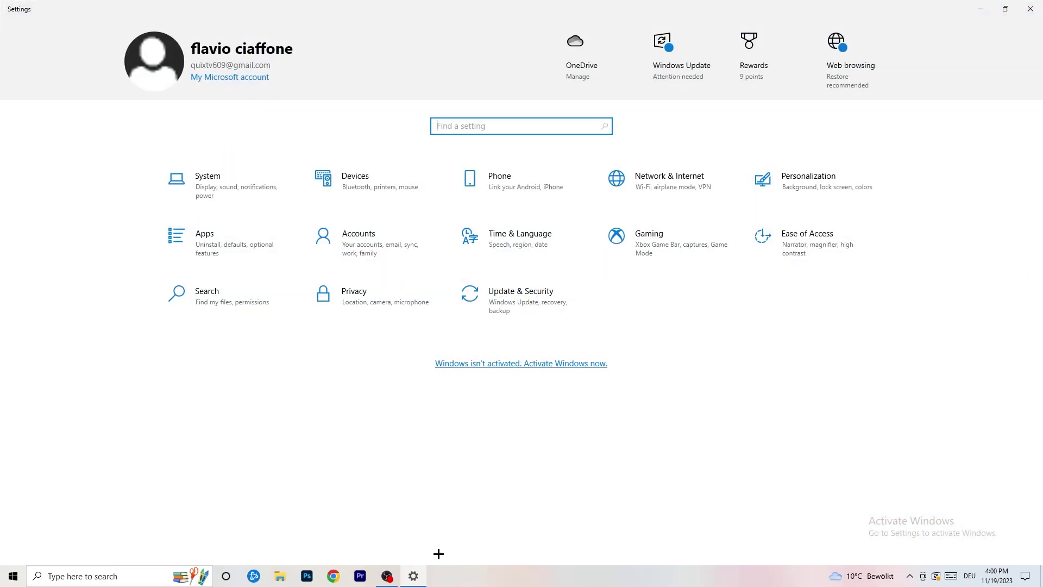
{"action": "left_click", "coordinate": [673, 253]}
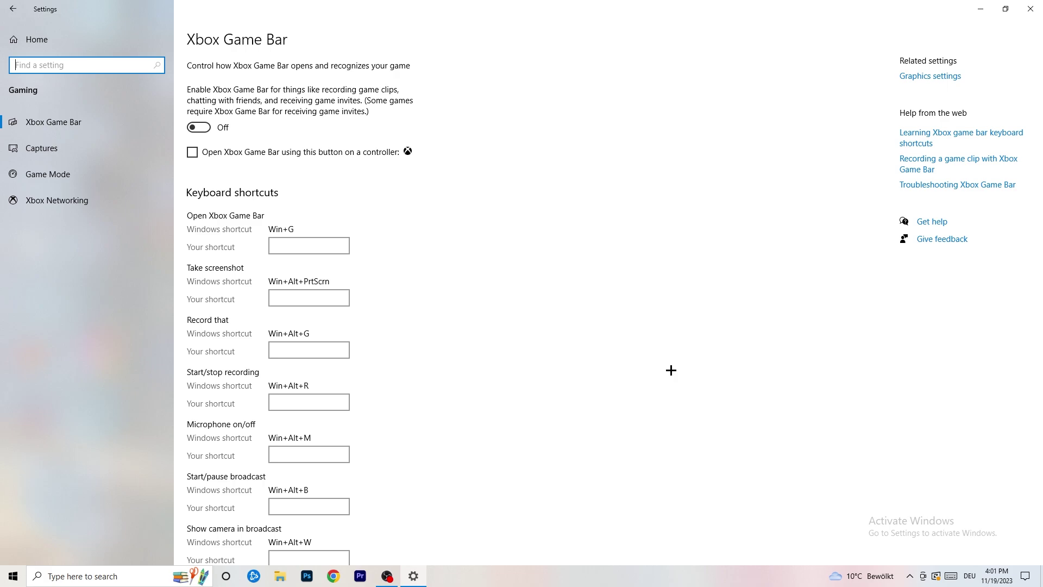
- Check the Captures maximum recording length without changing it, then go to Game Mode (On)
{"action": "left_click", "coordinate": [87, 150]}
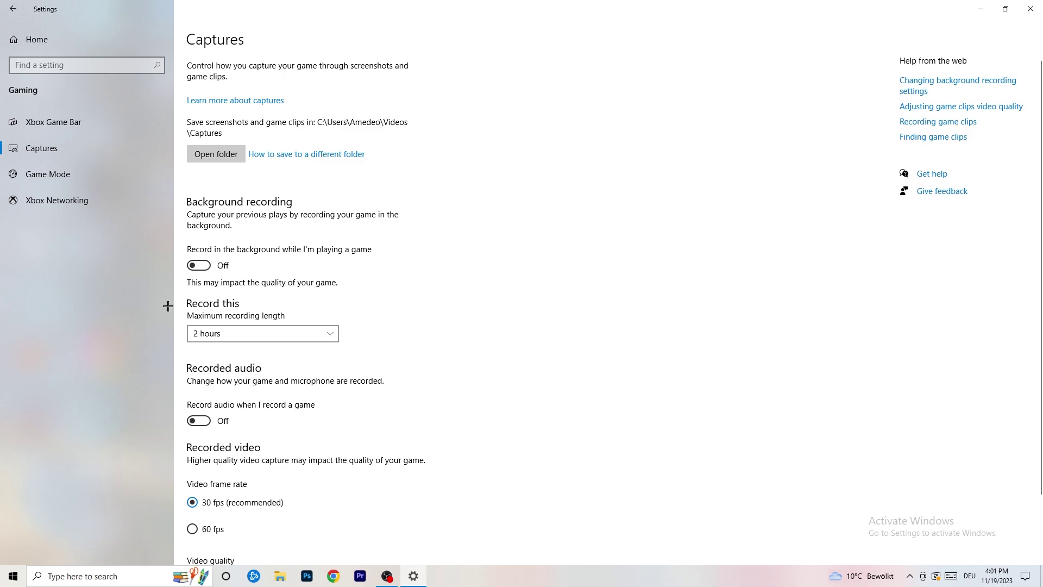
{"action": "left_click", "coordinate": [251, 333]}
{"action": "left_click", "coordinate": [425, 299]}
{"action": "left_click", "coordinate": [310, 332]}
{"action": "left_click", "coordinate": [668, 271]}
{"action": "scroll", "coordinate": [380, 418], "scroll_direction": "down", "scroll_amount": 2}
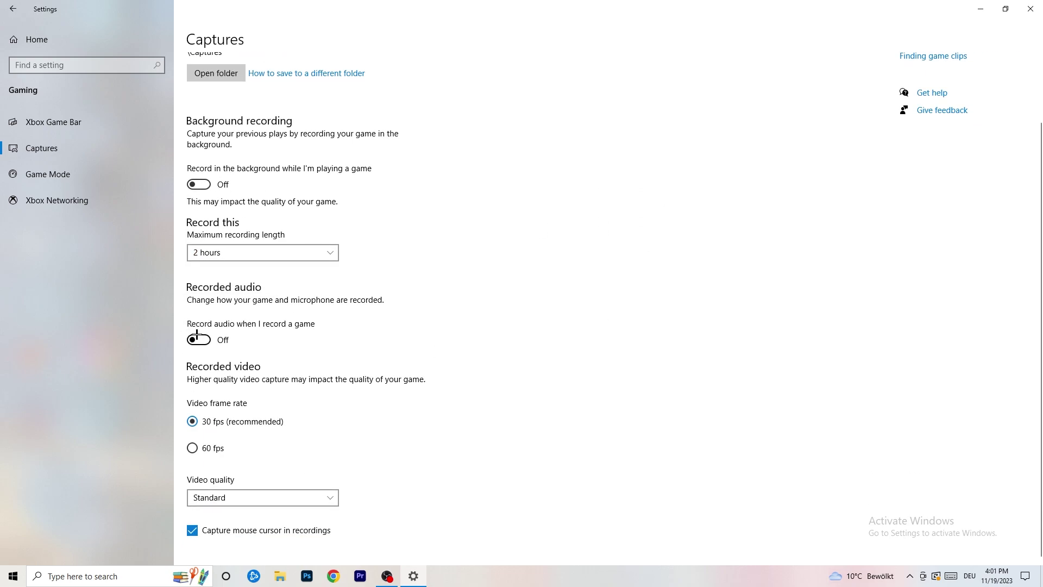
{"action": "left_click", "coordinate": [75, 172]}
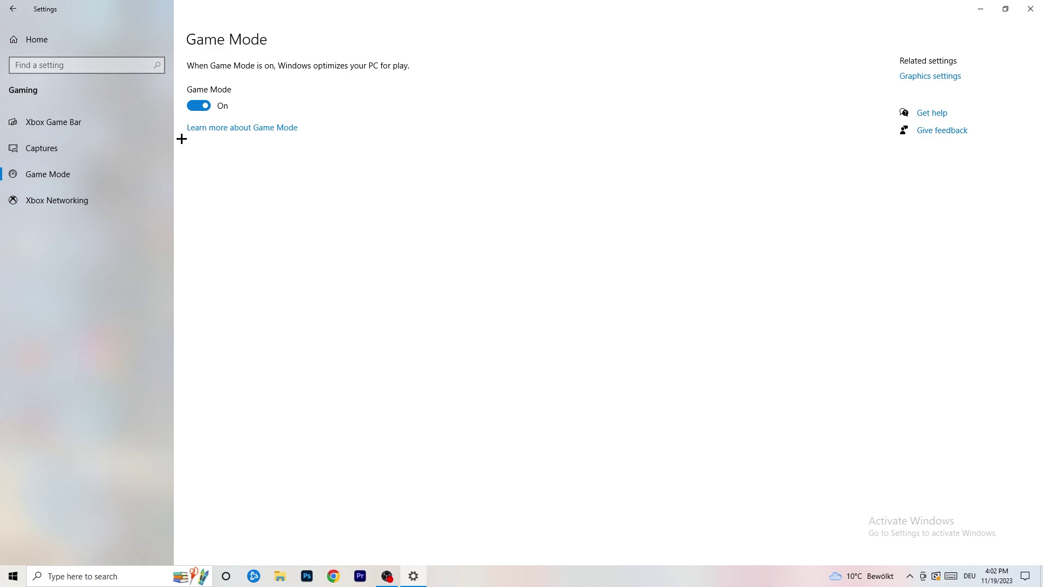
- Close the Settings window, reposition the taskbar, and bring up its shortcut menu
{"action": "left_click", "coordinate": [1031, 9]}
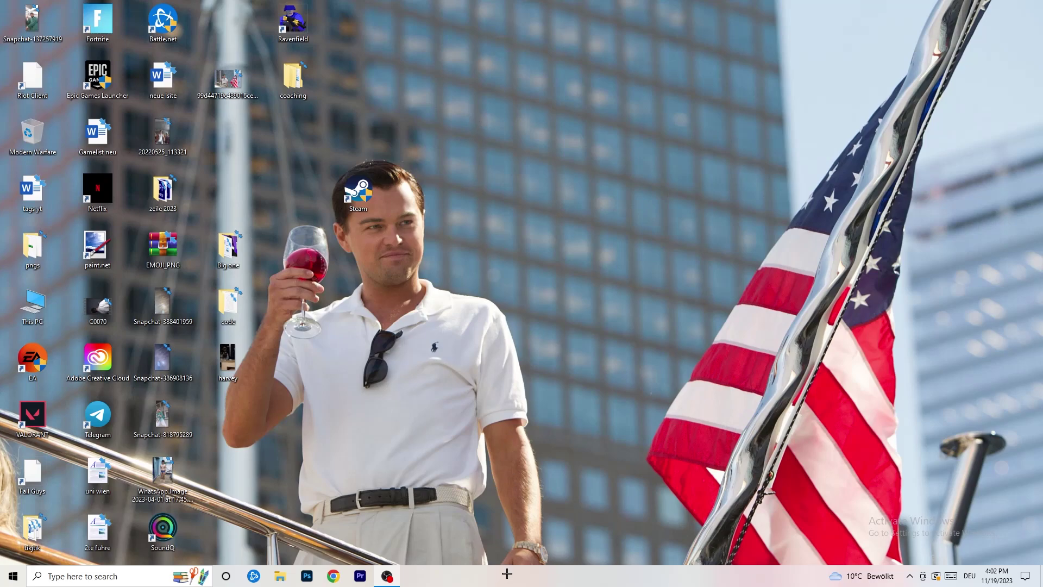
{"action": "left_click_drag", "start_coordinate": [507, 572], "coordinate": [366, 510]}
{"action": "right_click", "coordinate": [511, 580]}
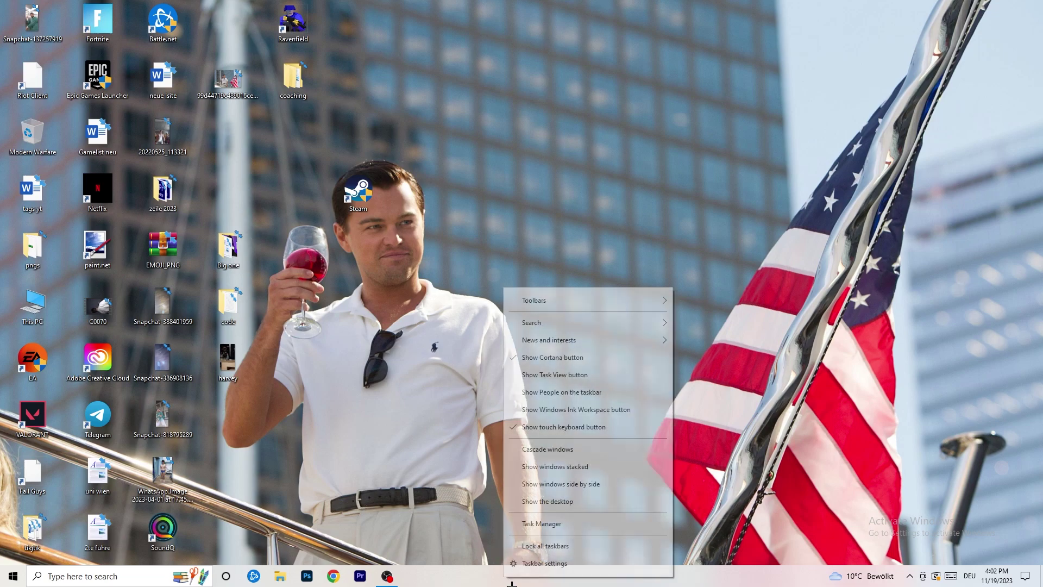
- Launch Task Manager from the taskbar menu and maximize it
{"action": "left_click", "coordinate": [561, 525]}
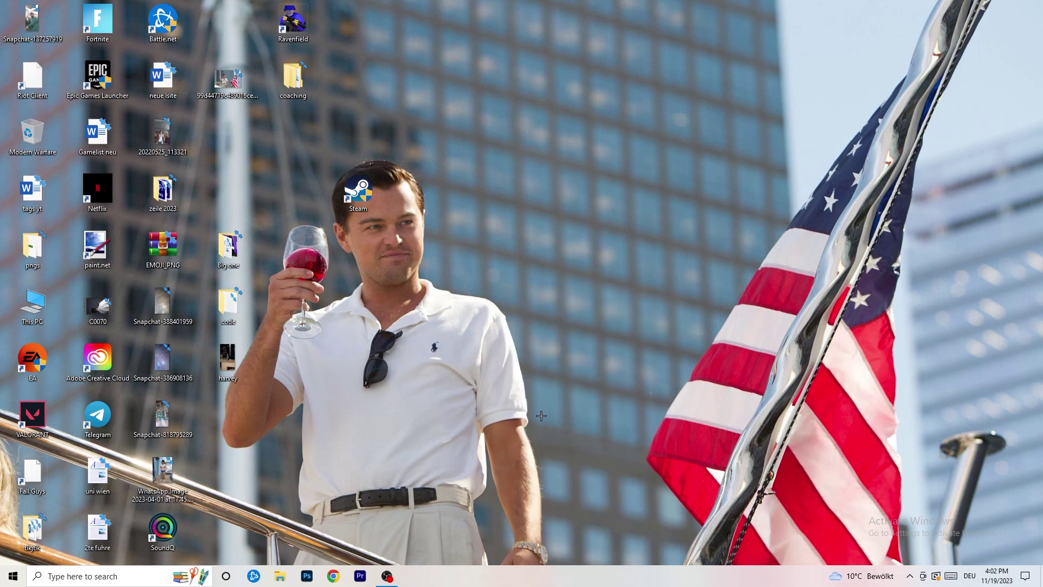
{"action": "left_click", "coordinate": [602, 26]}
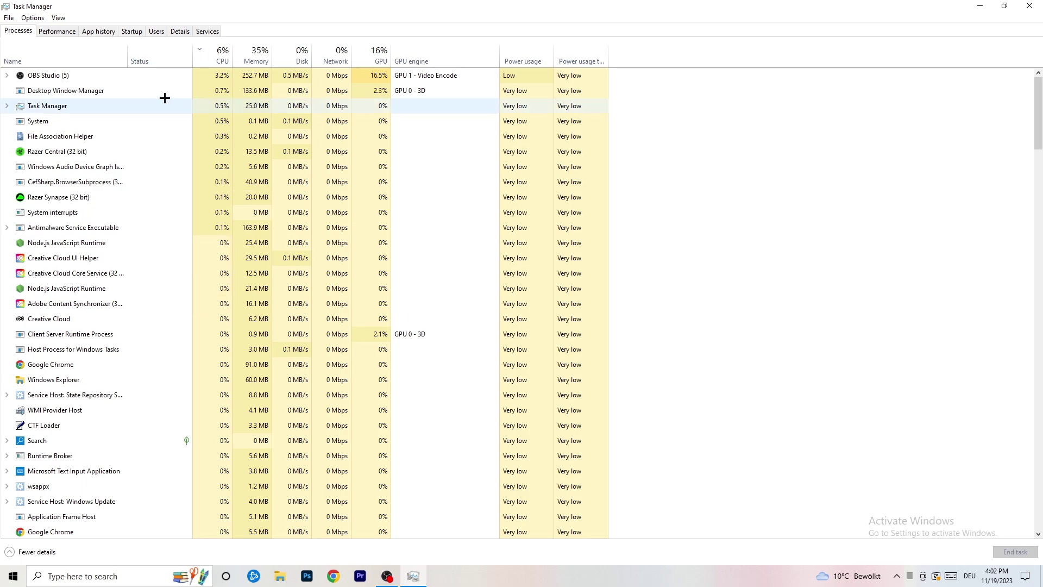
{"action": "left_click", "coordinate": [378, 50]}
{"action": "left_click", "coordinate": [378, 50]}
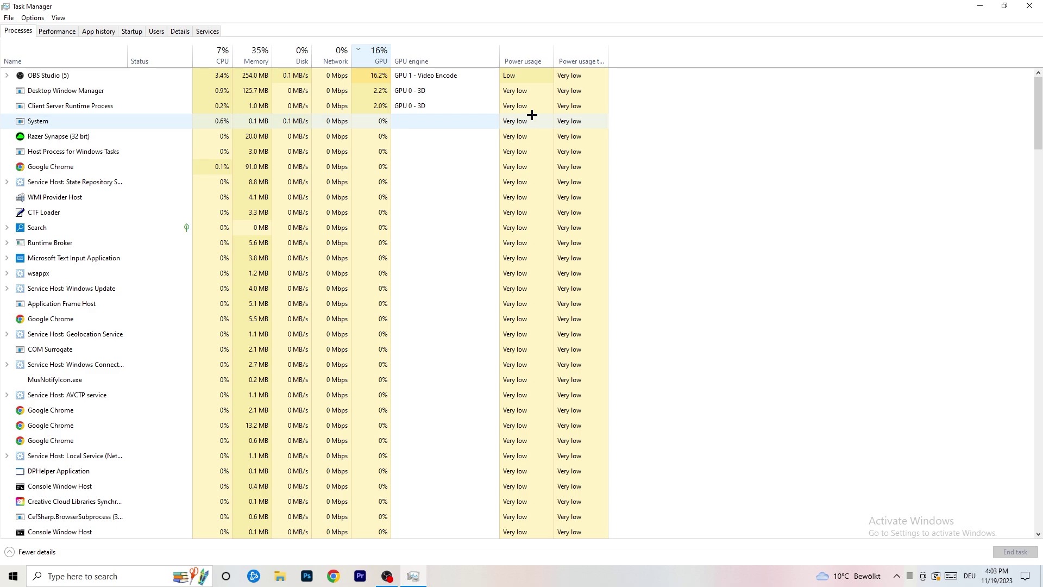
{"action": "right_click", "coordinate": [379, 77]}
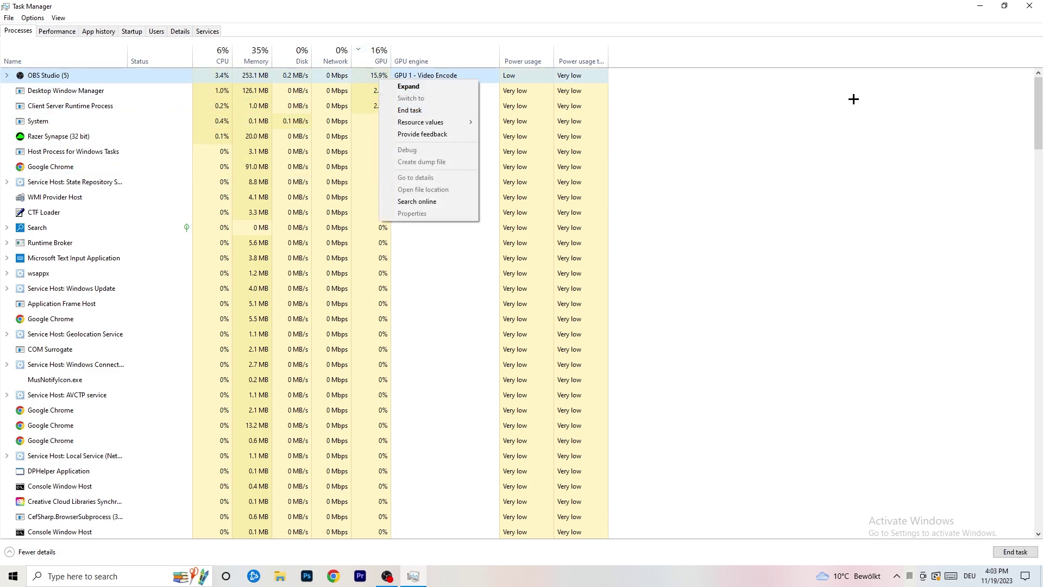
{"action": "left_click", "coordinate": [853, 99]}
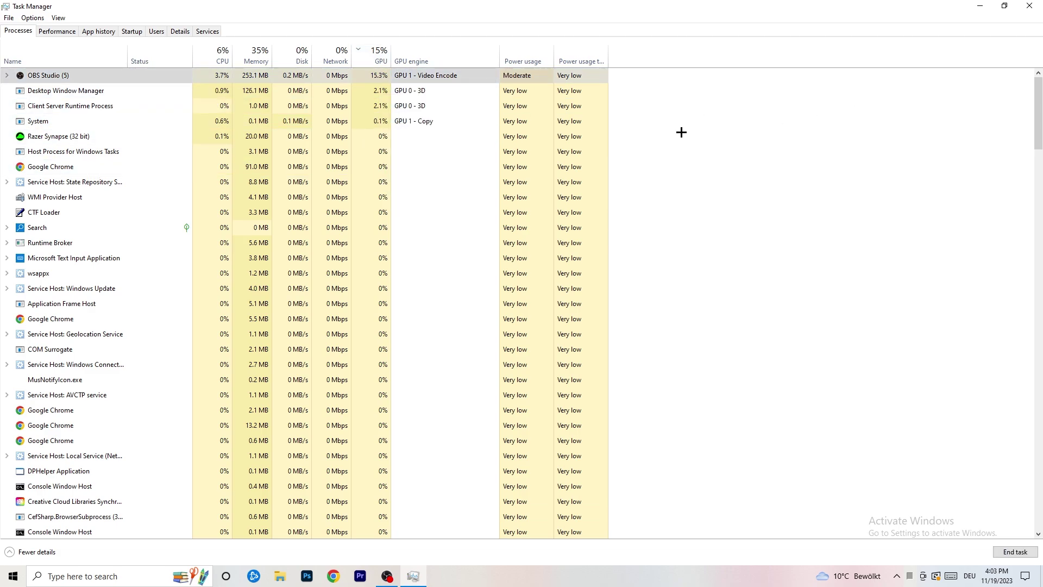
{"action": "left_click", "coordinate": [227, 50]}
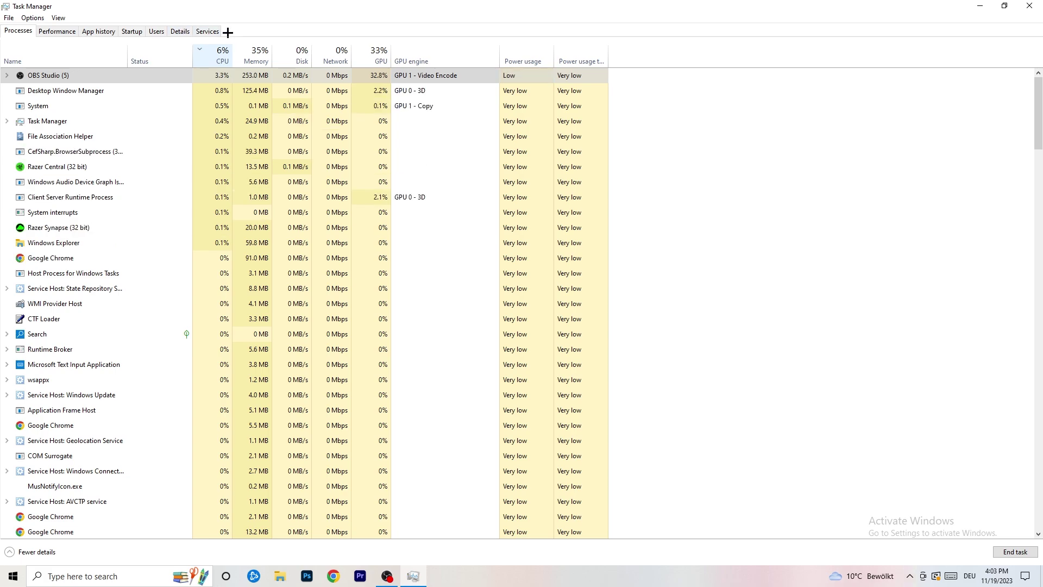
- Switch to the Details process list and scroll through the running processes
{"action": "left_click", "coordinate": [180, 31]}
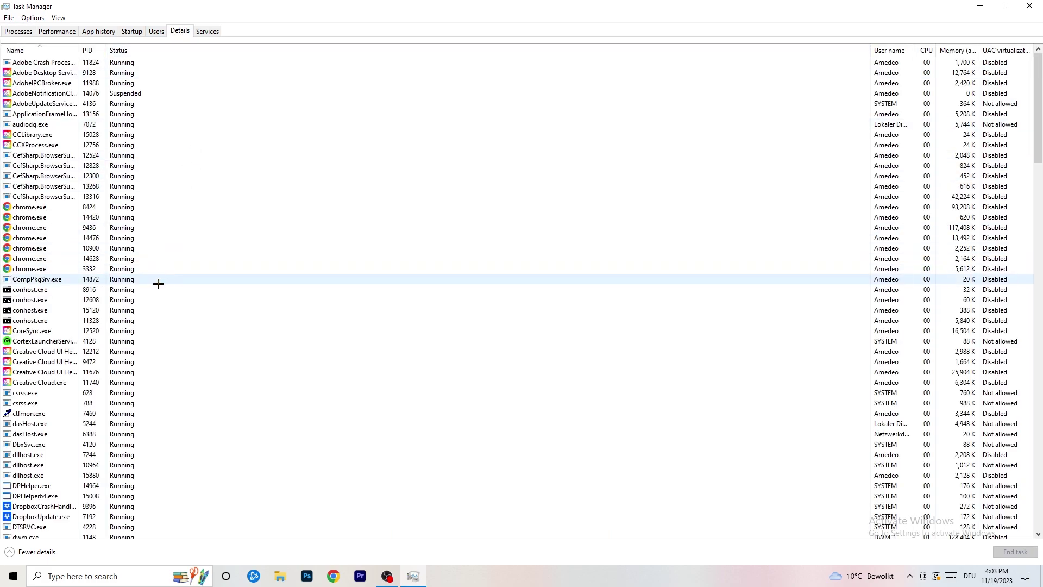
{"action": "scroll", "coordinate": [154, 284], "scroll_direction": "down", "scroll_amount": 10}
{"action": "scroll", "coordinate": [163, 255], "scroll_direction": "up", "scroll_amount": 10}
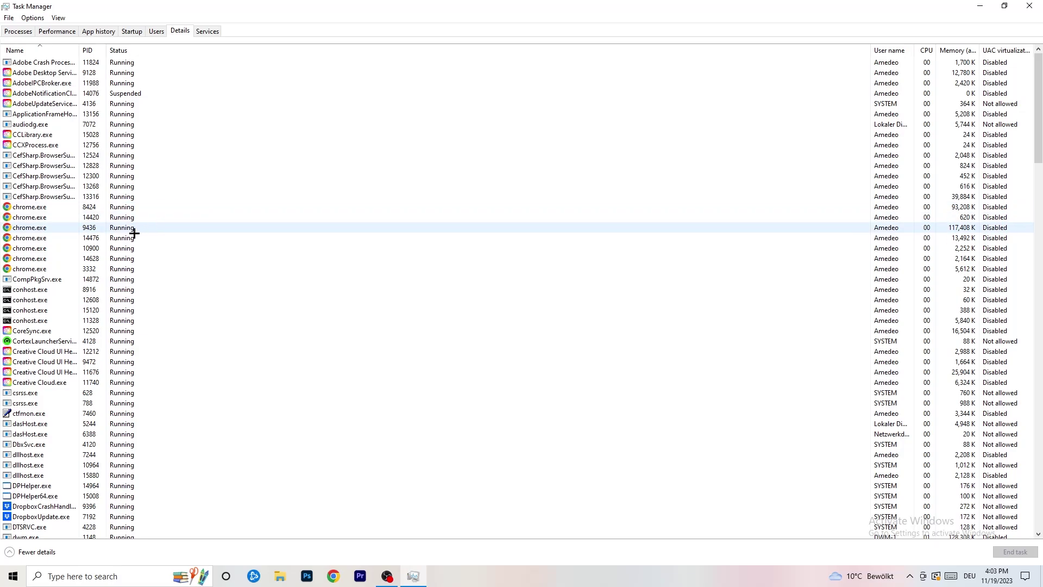
{"action": "scroll", "coordinate": [60, 298], "scroll_direction": "down", "scroll_amount": 3}
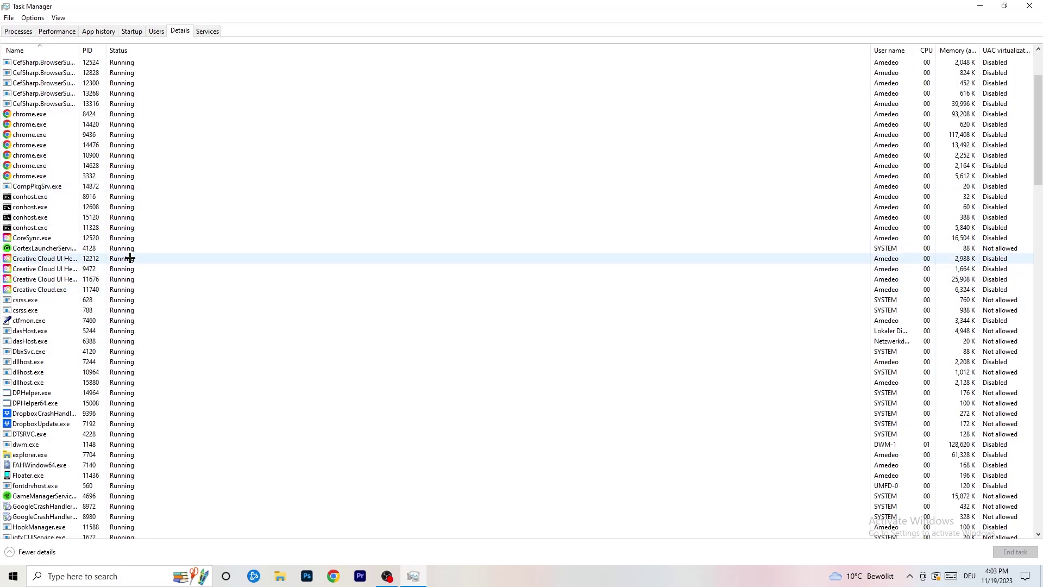
- Look at Set priority for Creative Cloud UI Helper, then view the Startup apps
{"action": "left_click", "coordinate": [43, 279]}
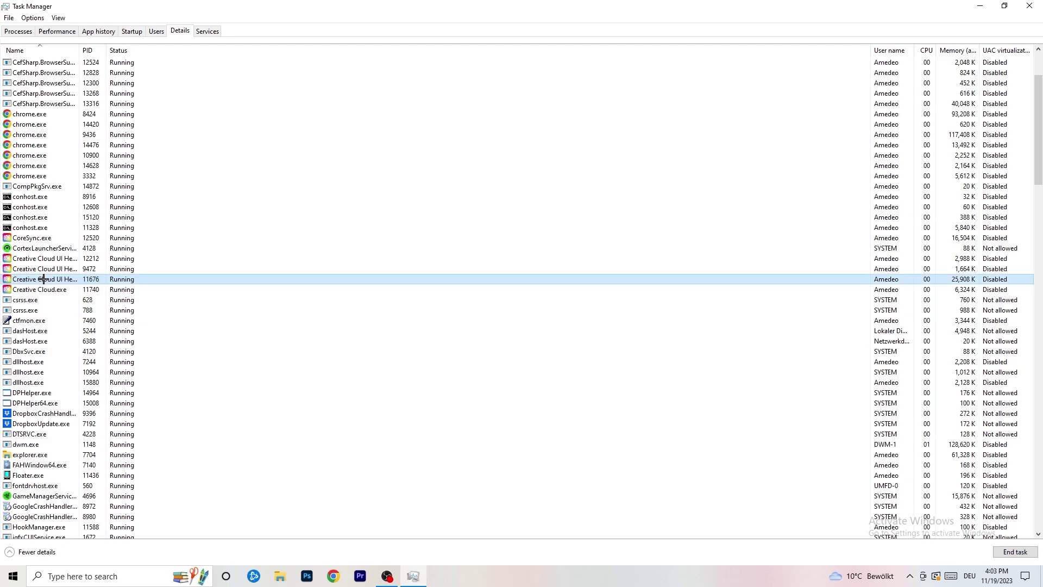
{"action": "right_click", "coordinate": [43, 280]}
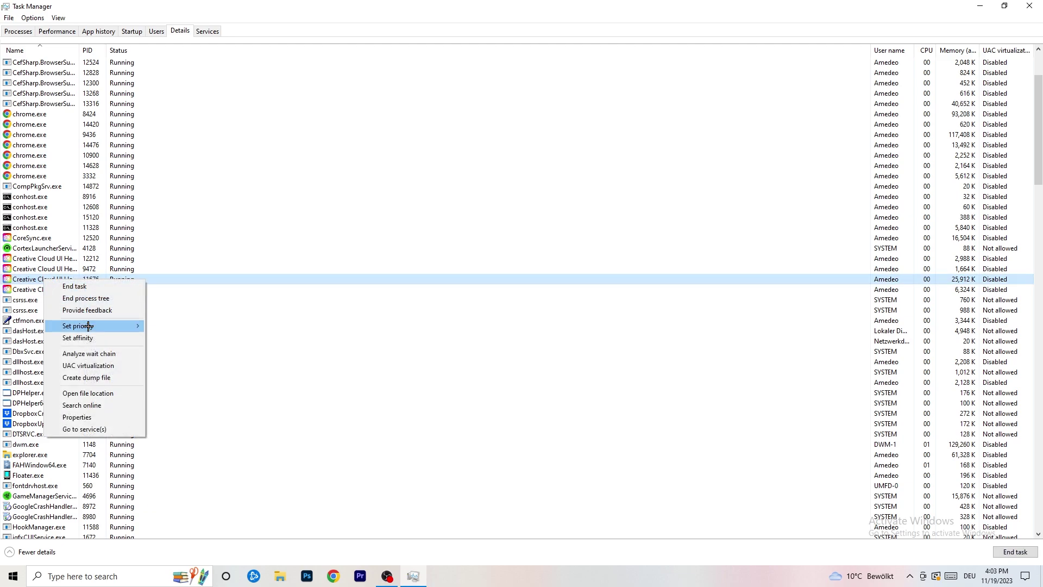
{"action": "mouse_move", "coordinate": [87, 325]}
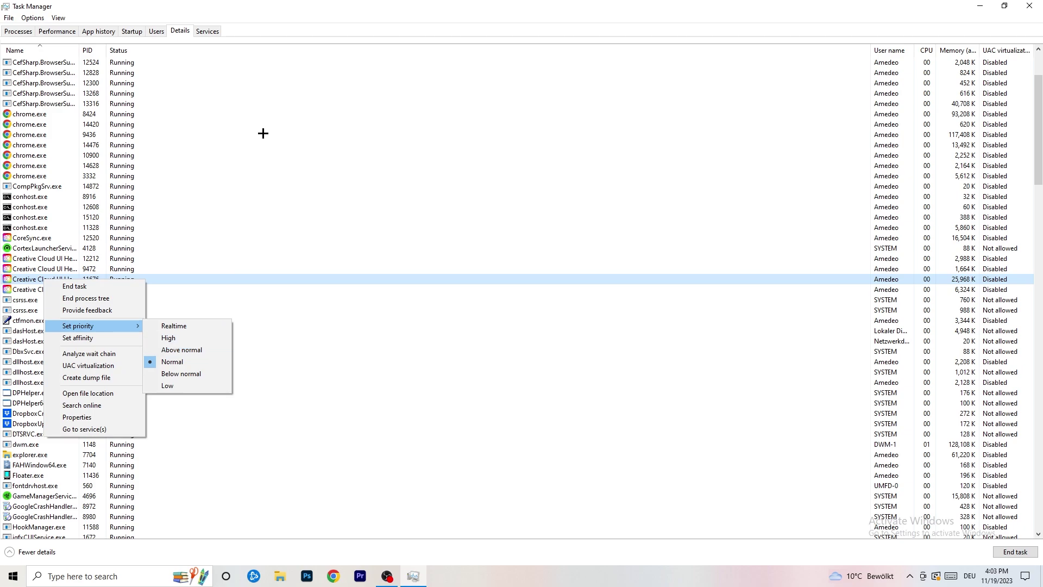
{"action": "left_click", "coordinate": [143, 35]}
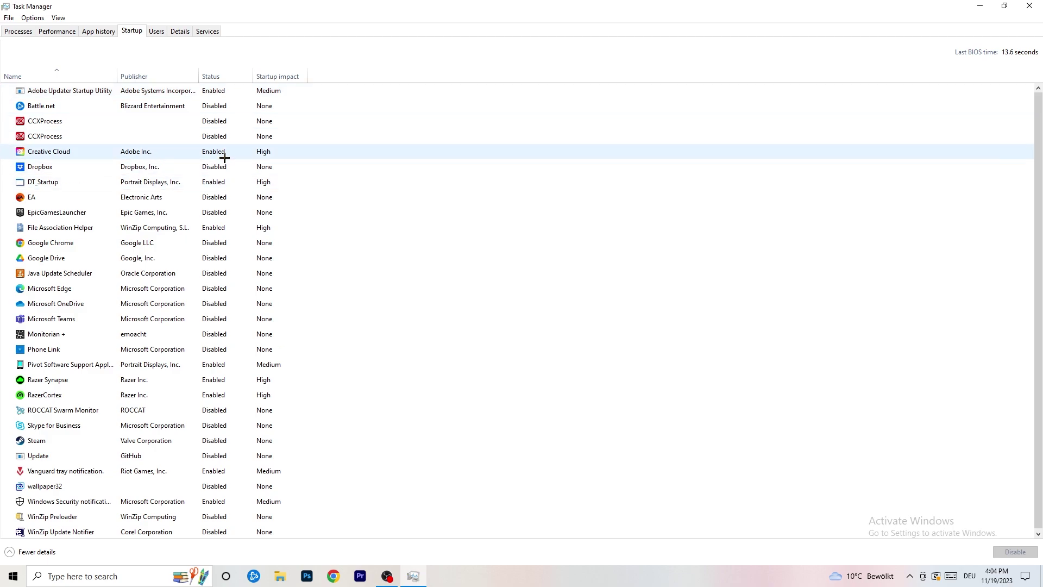
- Leave DT_Startup enabled, minimize Task Manager, and open Settings from the Start menu
{"action": "right_click", "coordinate": [238, 178]}
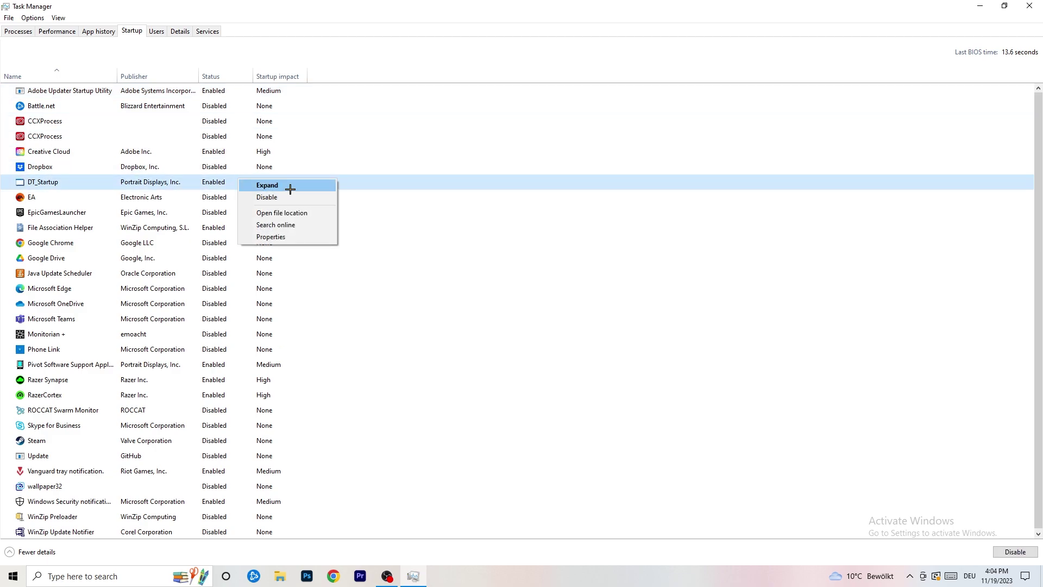
{"action": "key", "text": "Escape"}
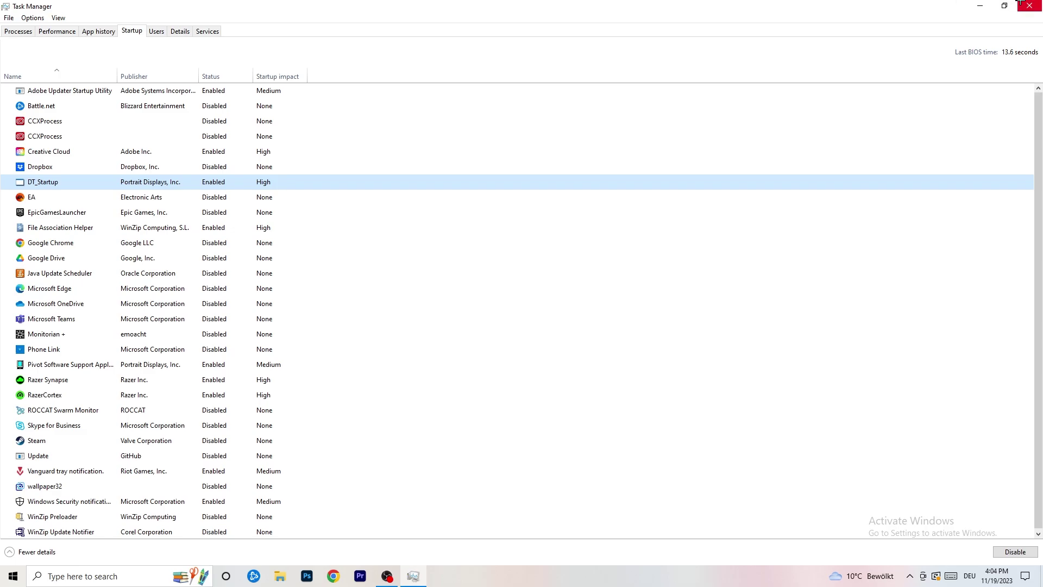
{"action": "left_click", "coordinate": [980, 2]}
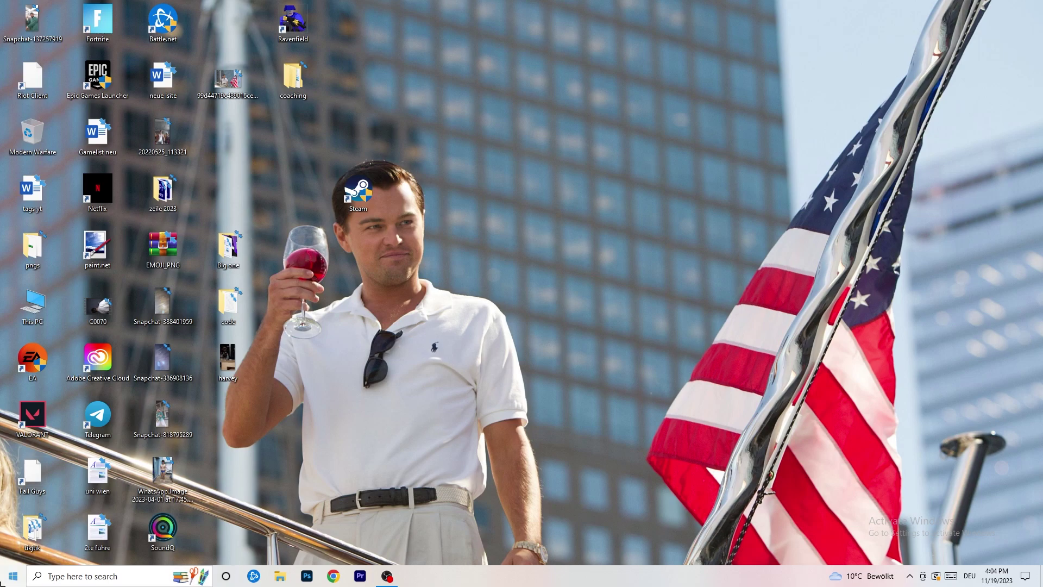
{"action": "left_click", "coordinate": [5, 581]}
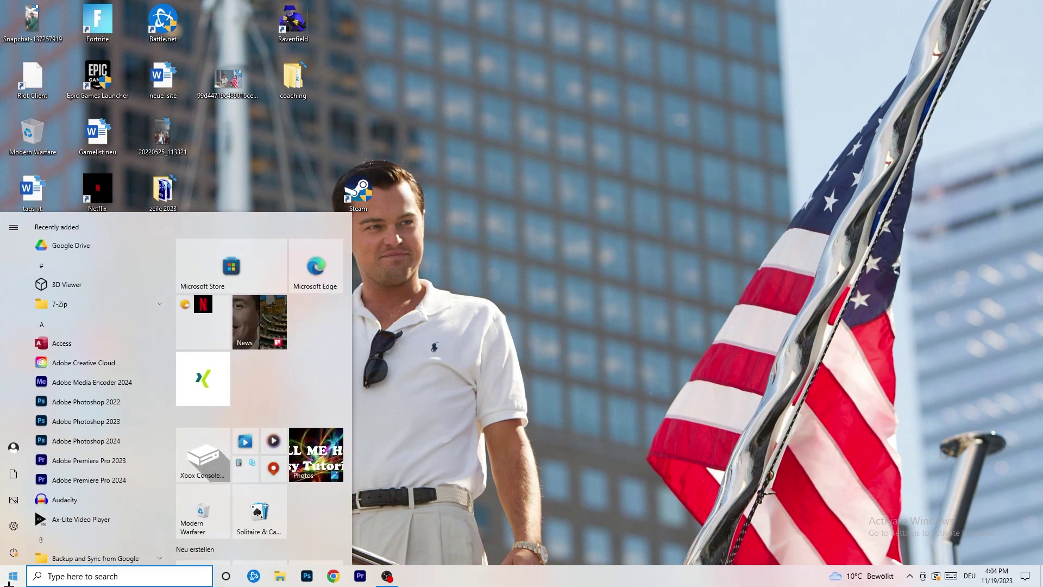
{"action": "left_click", "coordinate": [13, 526]}
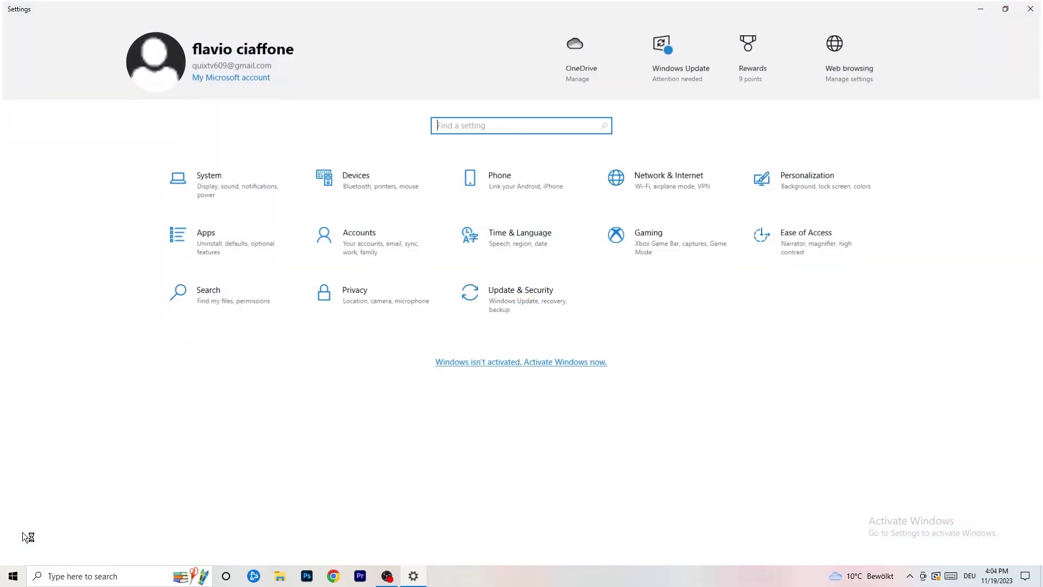
- Open System Display and keep scale at 100% with 1920 × 1080 resolution
{"action": "left_click", "coordinate": [246, 175]}
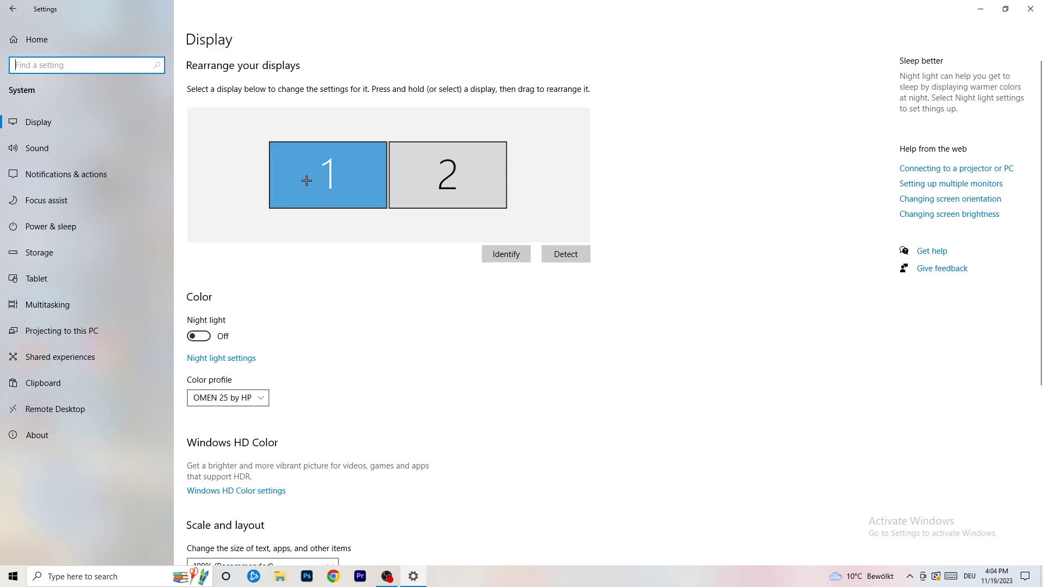
{"action": "scroll", "coordinate": [380, 198], "scroll_direction": "down", "scroll_amount": 5}
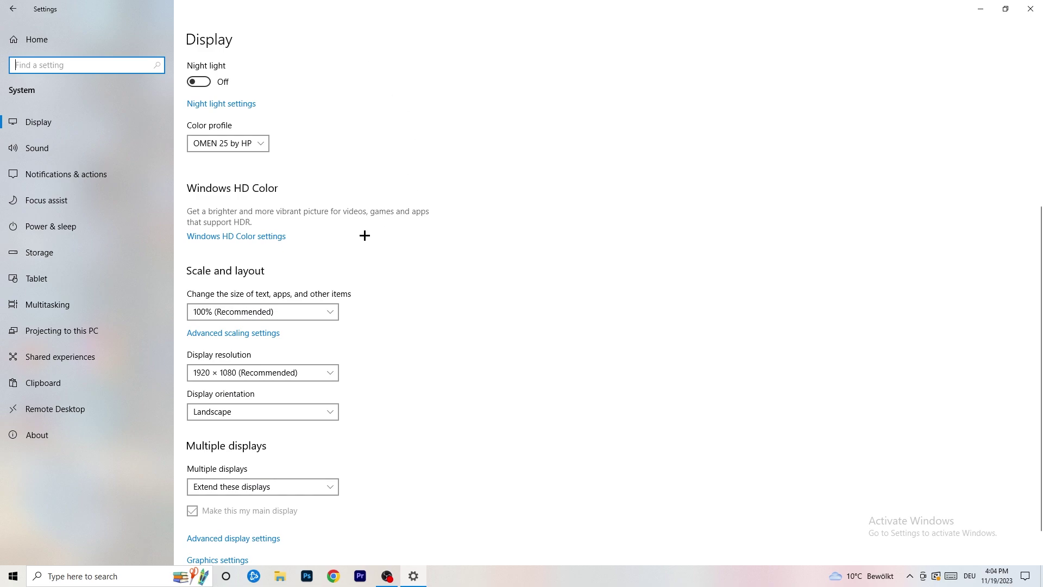
{"action": "left_click", "coordinate": [298, 313]}
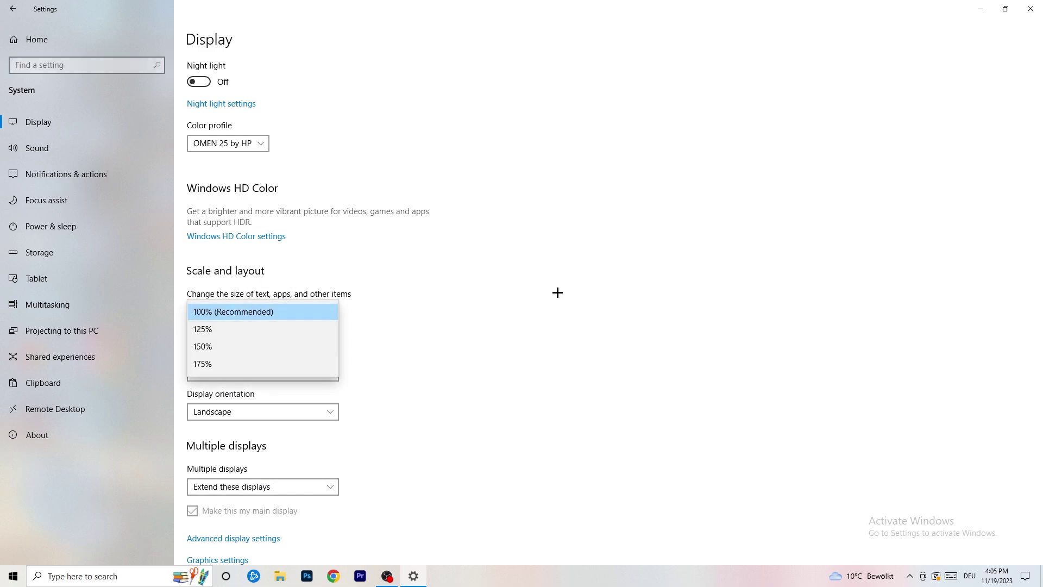
{"action": "left_click", "coordinate": [558, 293]}
{"action": "scroll", "coordinate": [444, 299], "scroll_direction": "down", "scroll_amount": 1}
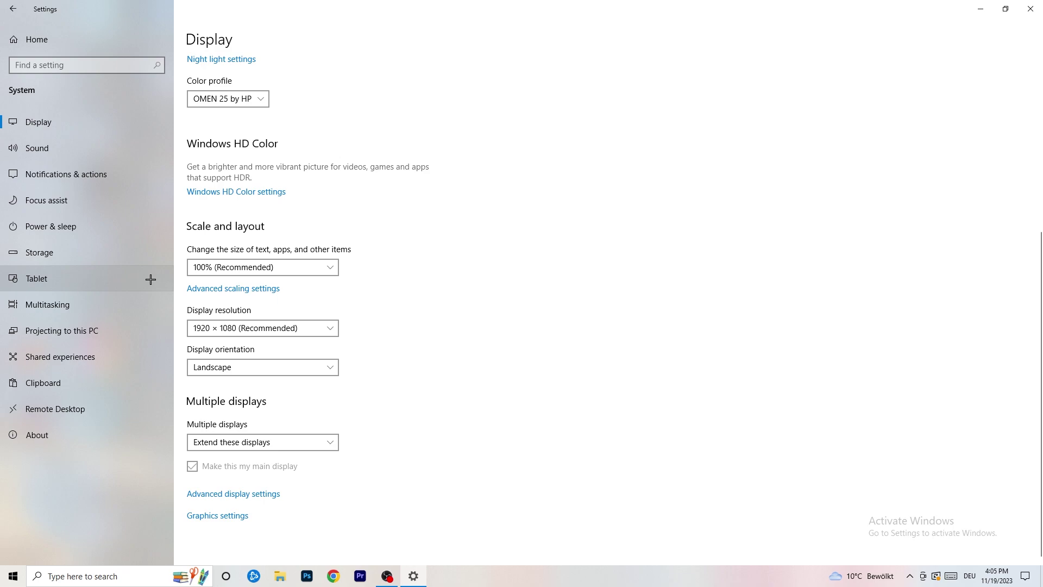
- Open Power & sleep and review the power plans, keeping Balanced active
{"action": "left_click", "coordinate": [82, 227]}
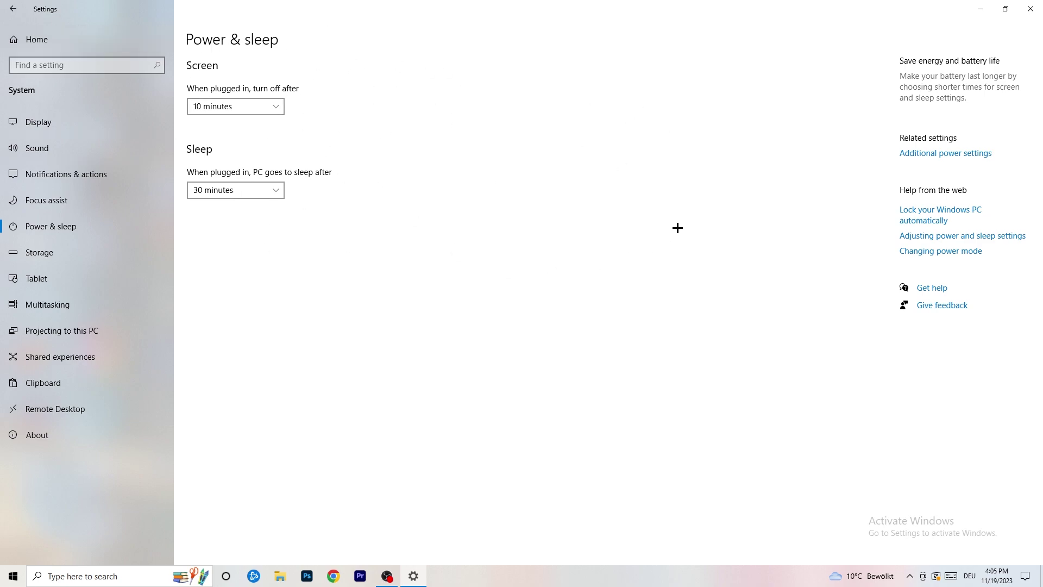
{"action": "left_click", "coordinate": [946, 153]}
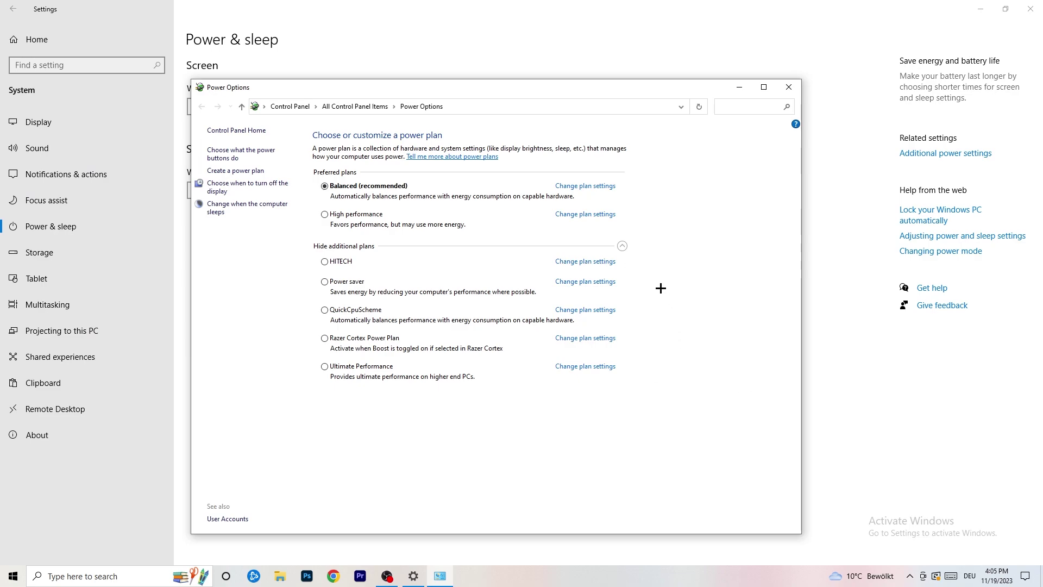
{"action": "left_click", "coordinate": [622, 246]}
{"action": "left_click", "coordinate": [622, 246]}
{"action": "left_click", "coordinate": [791, 88]}
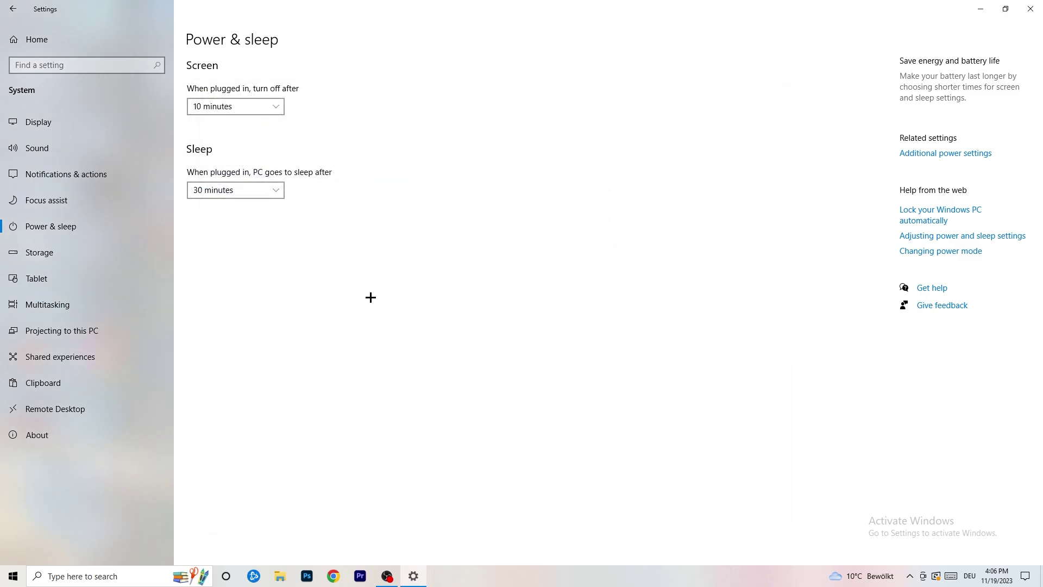
- Turn on Storage Sense's deletion of temporary files apps aren't using
{"action": "left_click", "coordinate": [72, 261]}
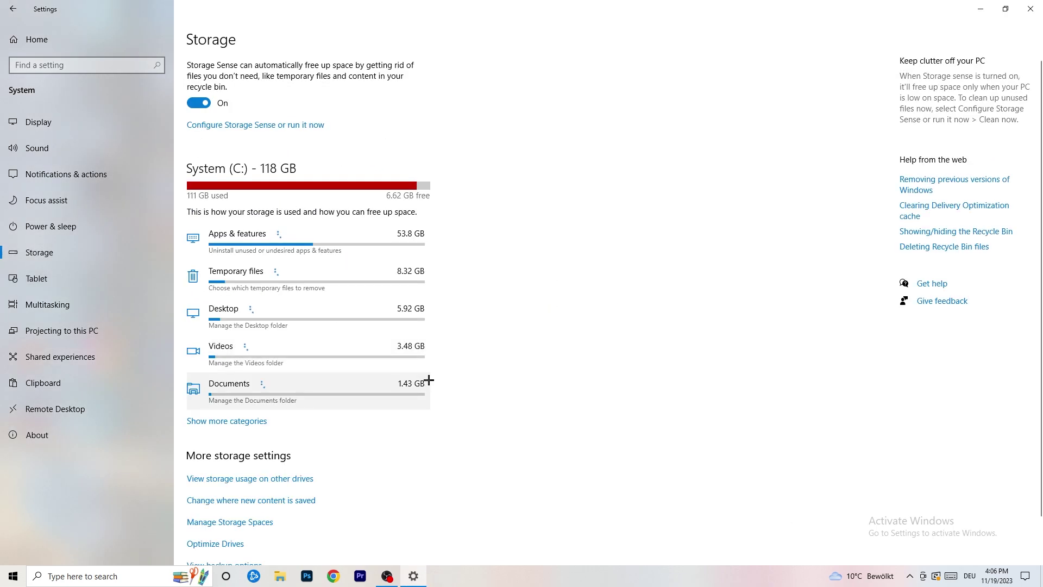
{"action": "left_click", "coordinate": [262, 128]}
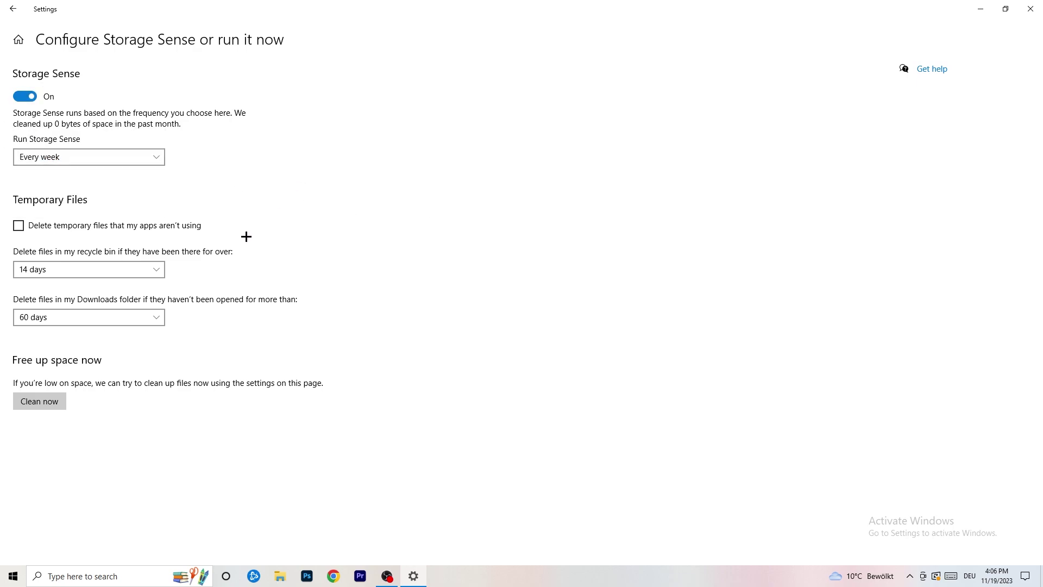
{"action": "left_click", "coordinate": [63, 225]}
- Keep recycle bin cleanup at 14 days and Downloads at 60 days, then return to Storage
{"action": "left_click", "coordinate": [81, 270]}
{"action": "left_click", "coordinate": [297, 260]}
{"action": "left_click", "coordinate": [95, 318]}
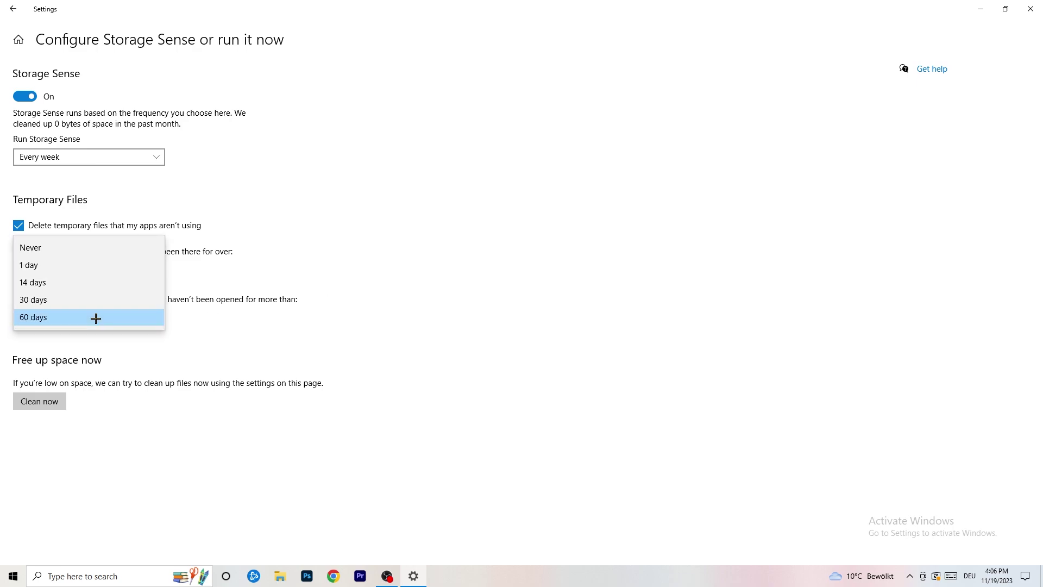
{"action": "left_click", "coordinate": [410, 245]}
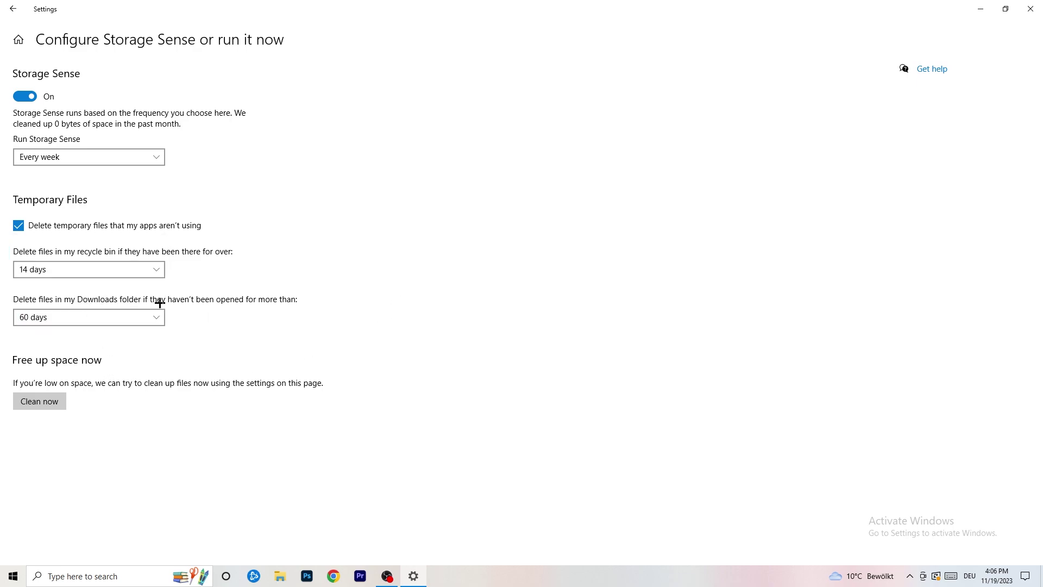
{"action": "left_click", "coordinate": [106, 327]}
{"action": "left_click", "coordinate": [512, 266]}
{"action": "left_click", "coordinate": [13, 9]}
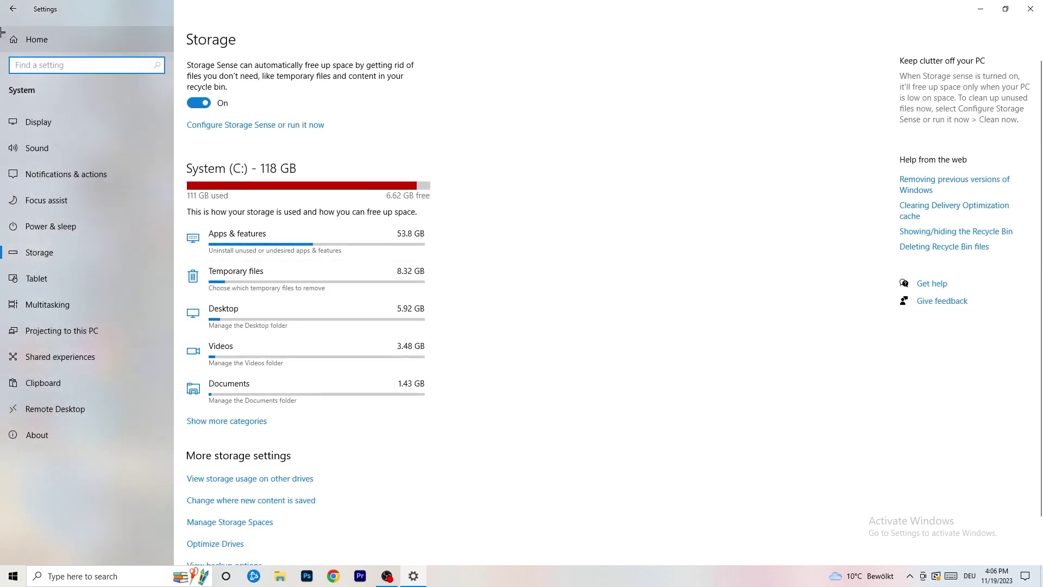
- Review the pending cumulative update under Update & Security, then close Settings to the desktop
{"action": "left_click", "coordinate": [13, 9]}
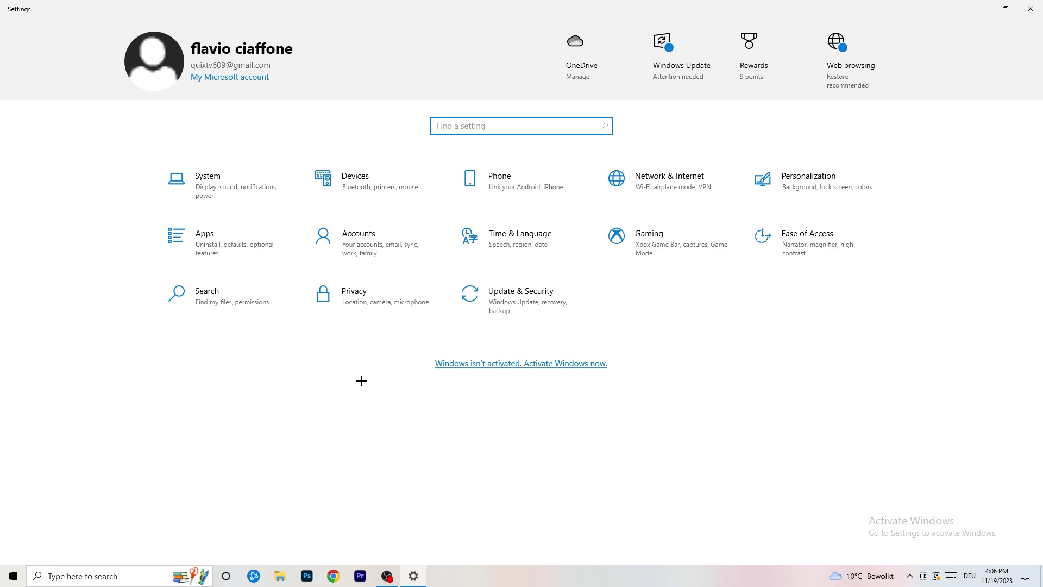
{"action": "left_click", "coordinate": [514, 306]}
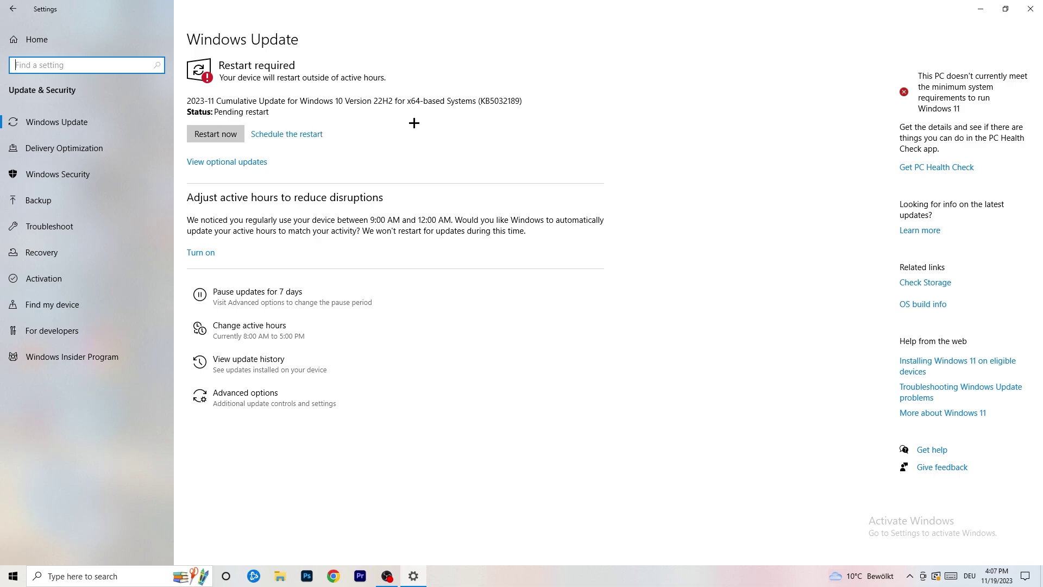
{"action": "left_click", "coordinate": [1031, 9]}
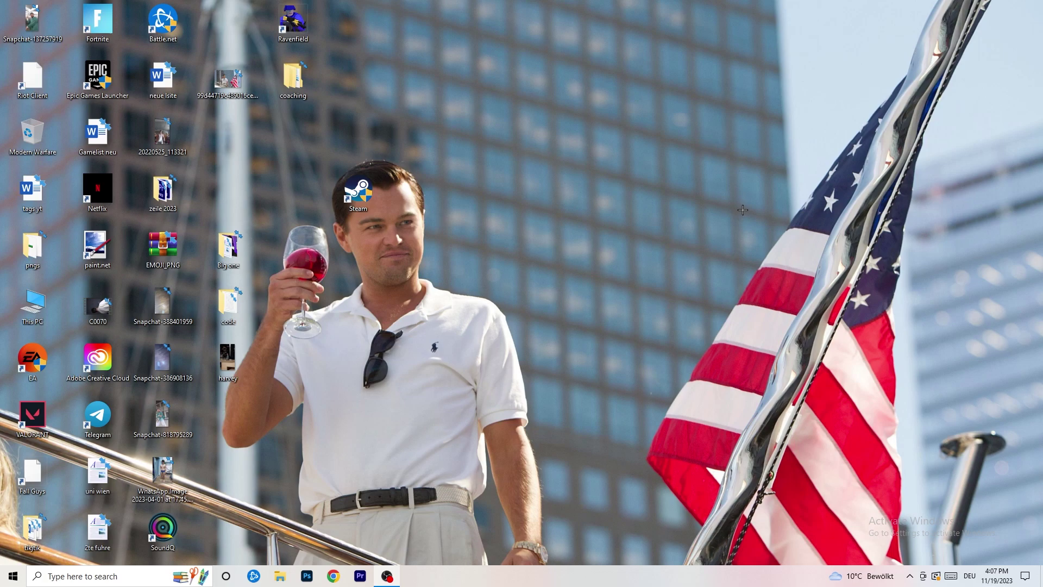
- Launch NVIDIA Control Panel from the desktop menu and view Change Resolution at 1920 × 1080, 60Hz
{"action": "right_click", "coordinate": [632, 230]}
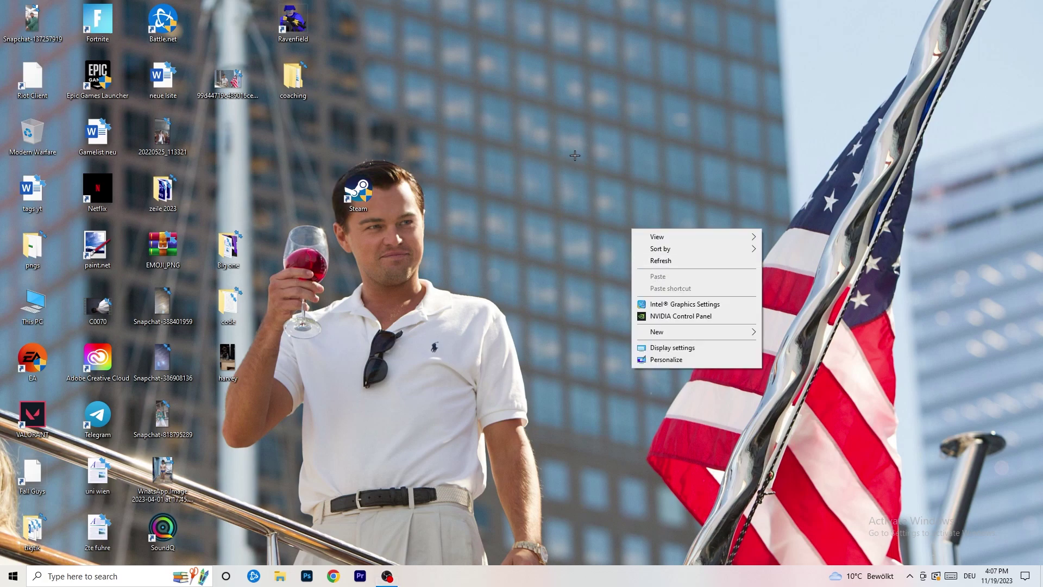
{"action": "left_click", "coordinate": [695, 316]}
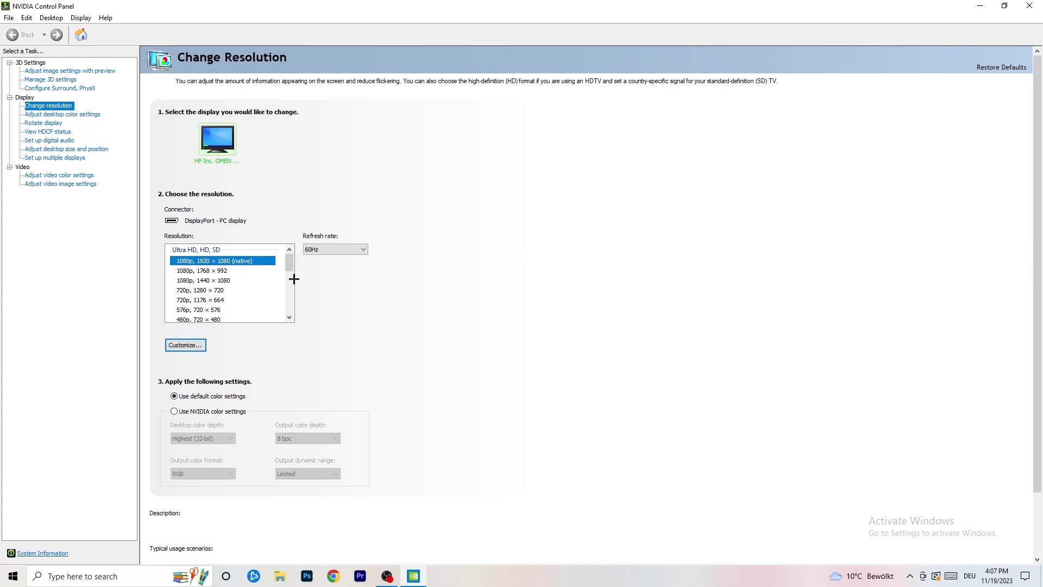
{"action": "mouse_move", "coordinate": [244, 261]}
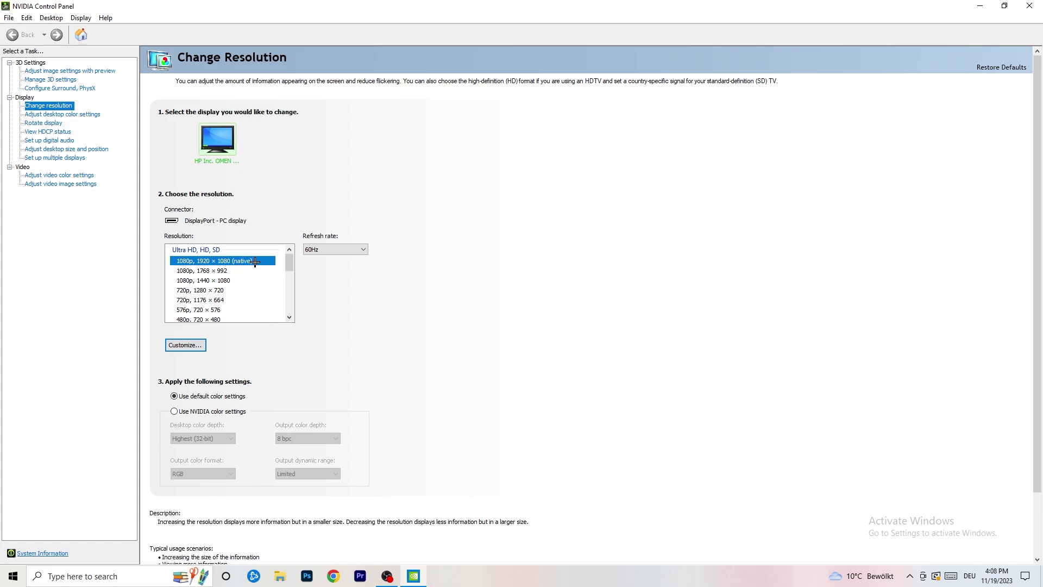
- Review the Adjust image settings preview with the 3D application deciding, then close NVIDIA Control Panel
{"action": "left_click", "coordinate": [56, 71]}
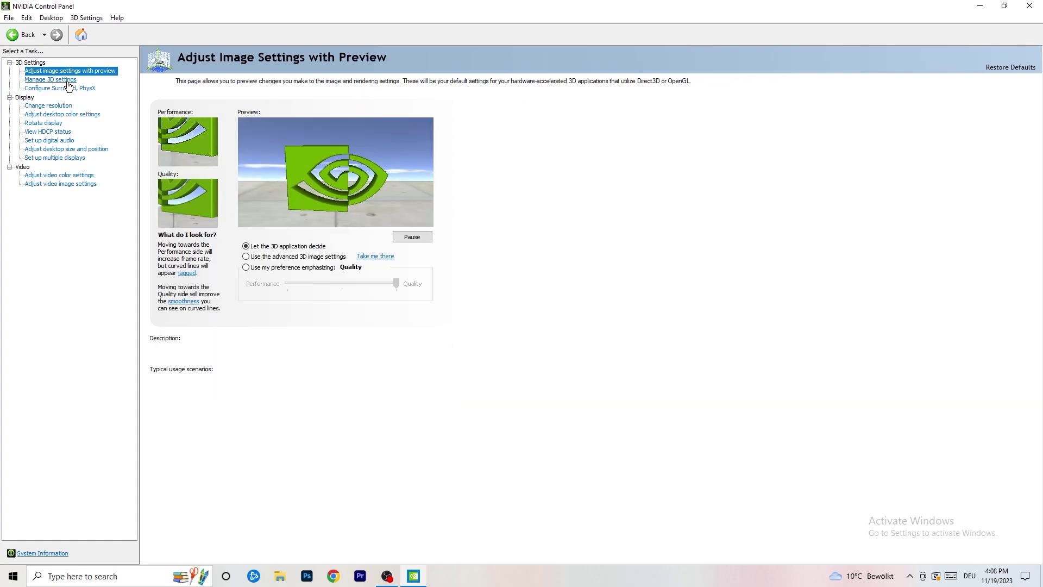
{"action": "mouse_move", "coordinate": [326, 261]}
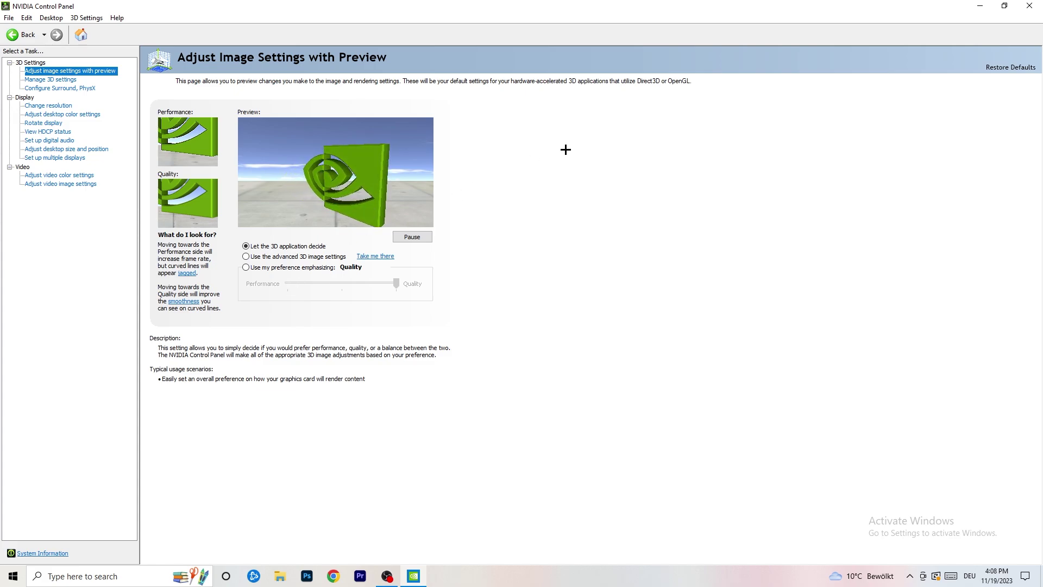
{"action": "left_click", "coordinate": [1030, 6]}
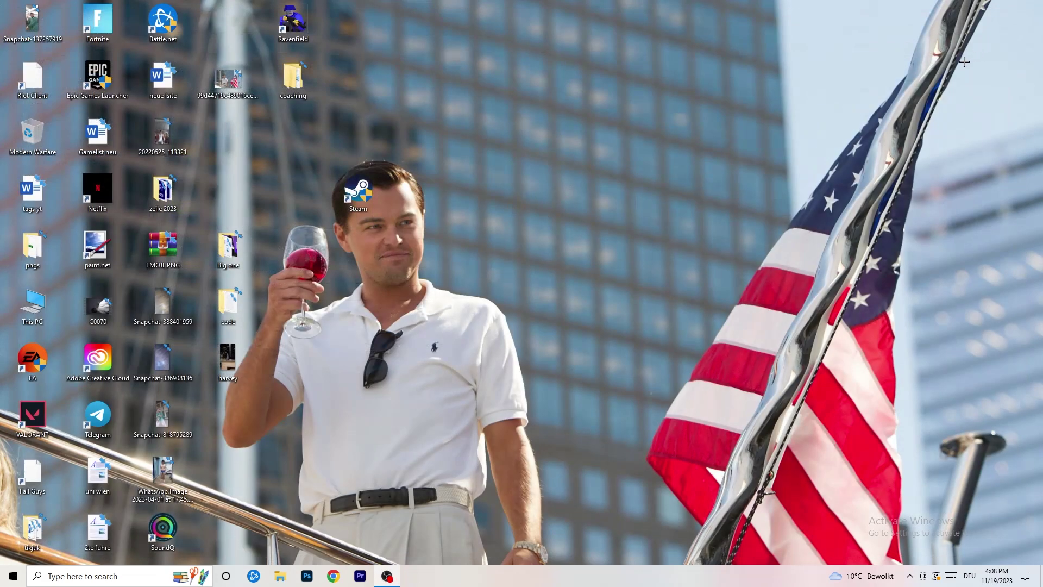